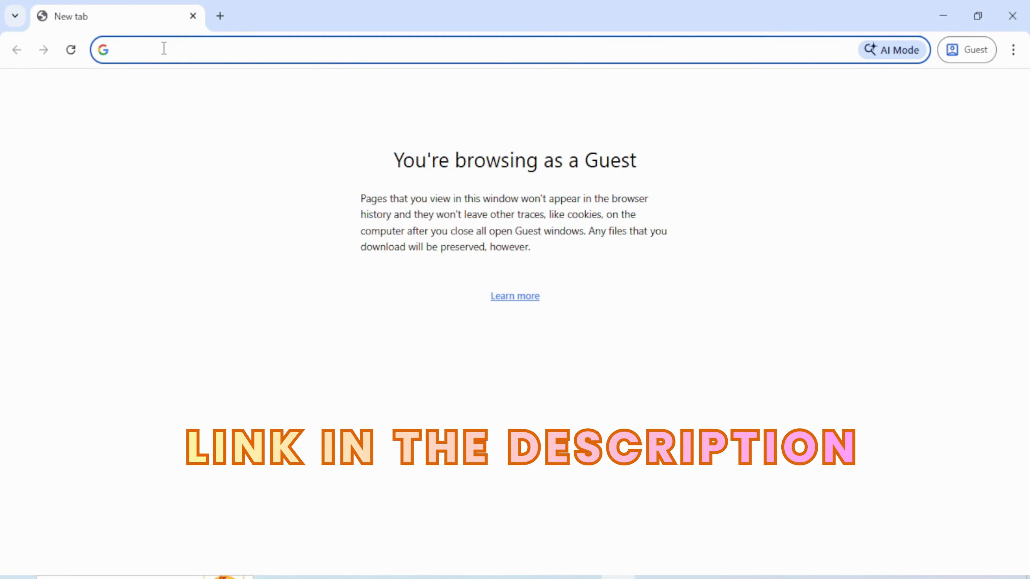
type("www.autodesk.com/education")
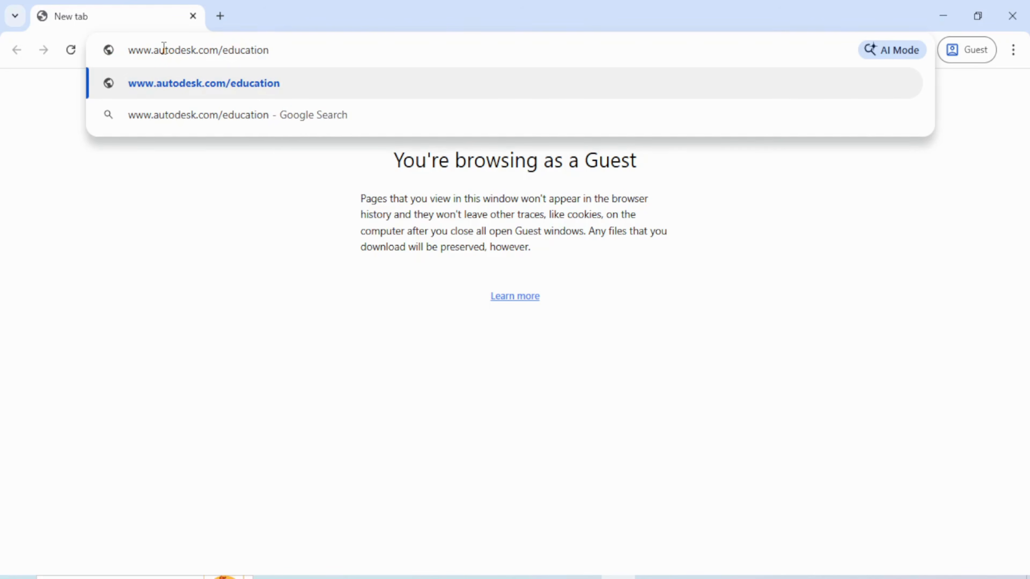
key("Return")
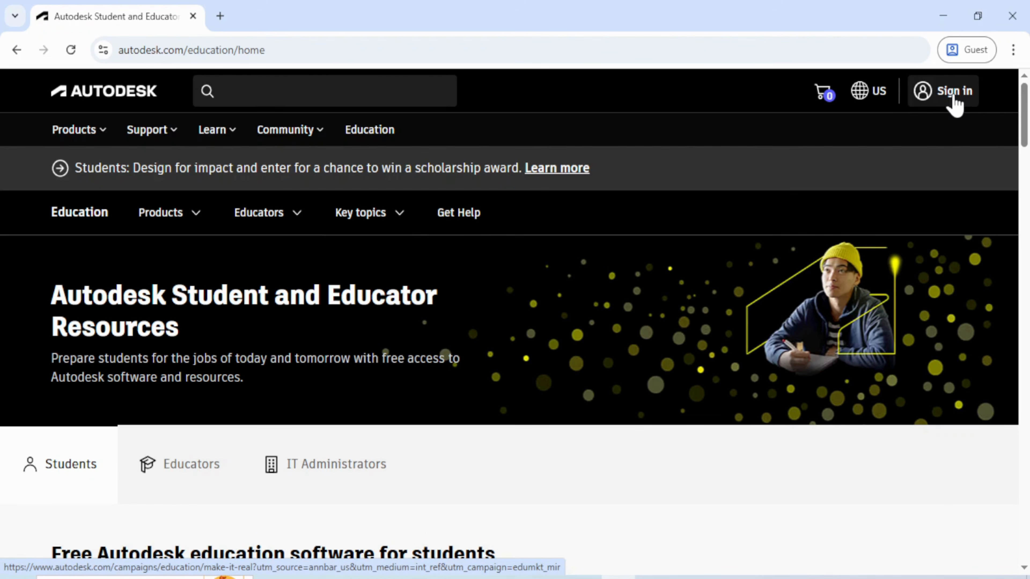
left_click(955, 99)
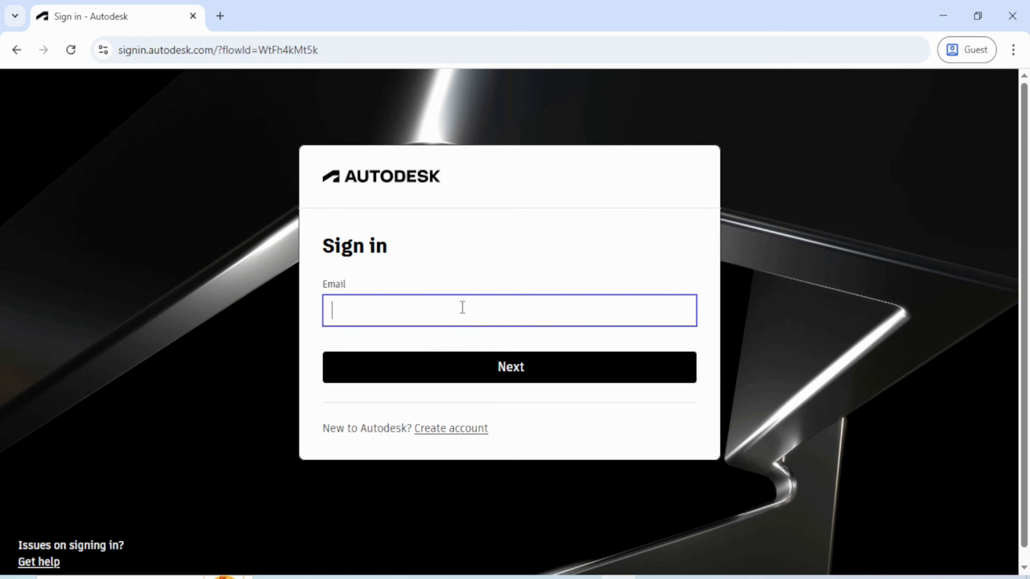
mouse_move(618, 577)
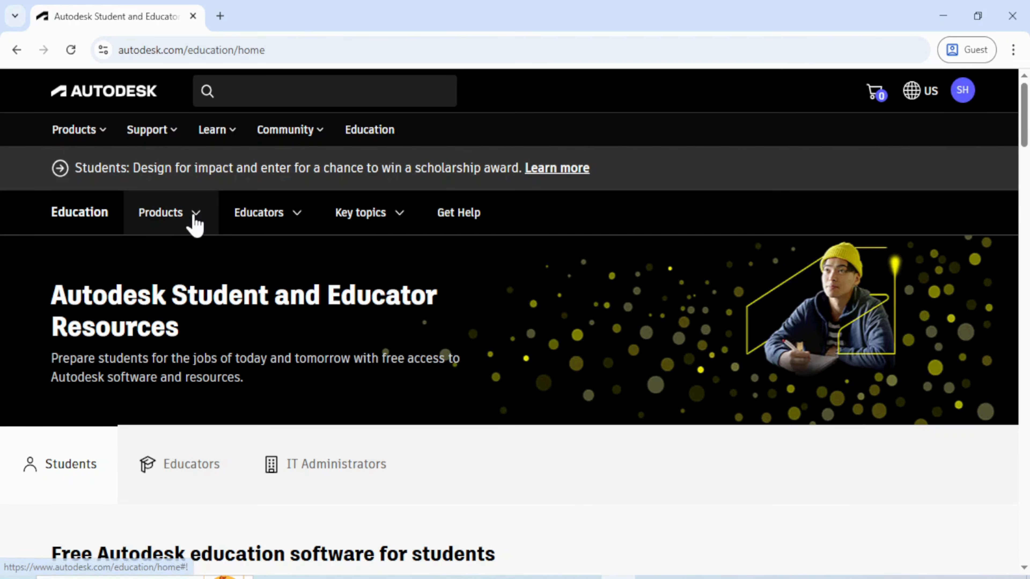
Browse all education products, select Revit, and get access under the Student plan
left_click(194, 219)
left_click(193, 329)
scroll(517, 353, "down", 2)
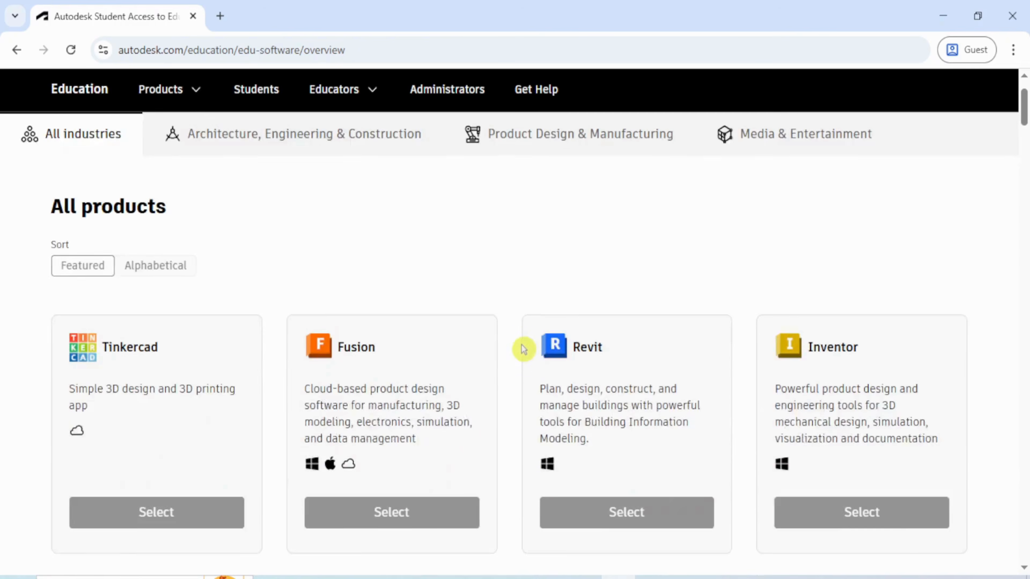
scroll(527, 349, "down", 4)
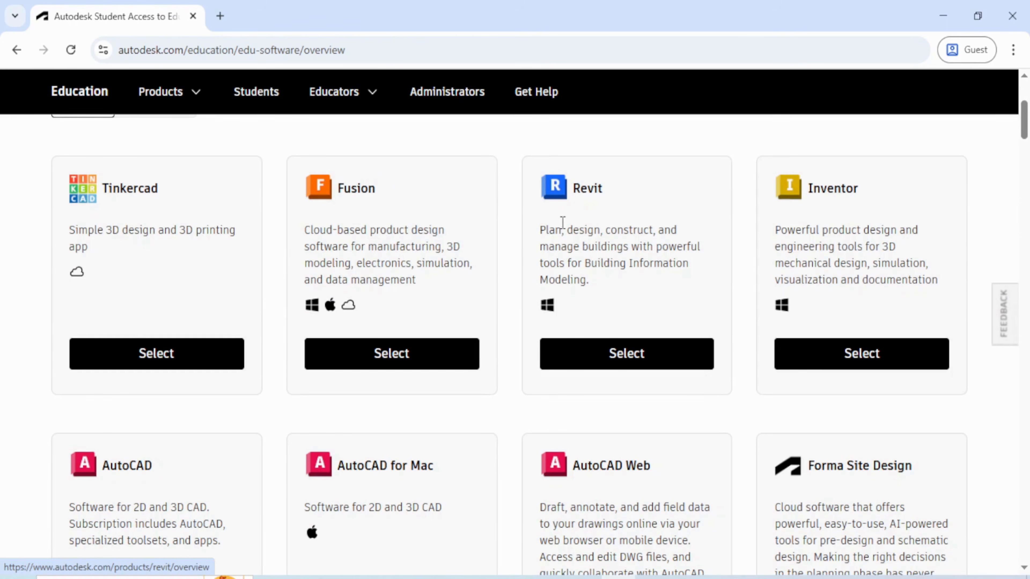
scroll(552, 386, "up", 4)
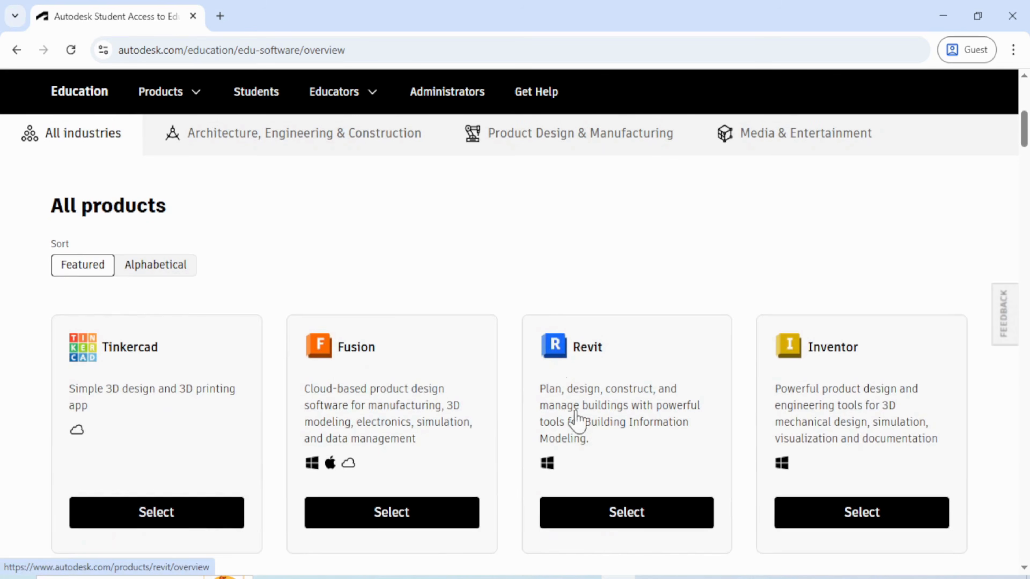
left_click(594, 516)
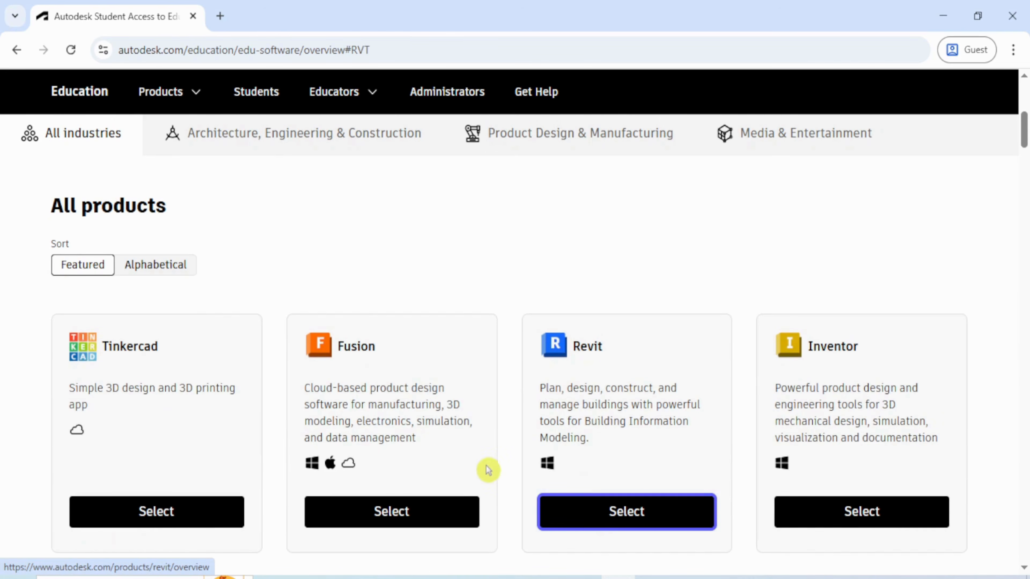
scroll(418, 385, "down", 3)
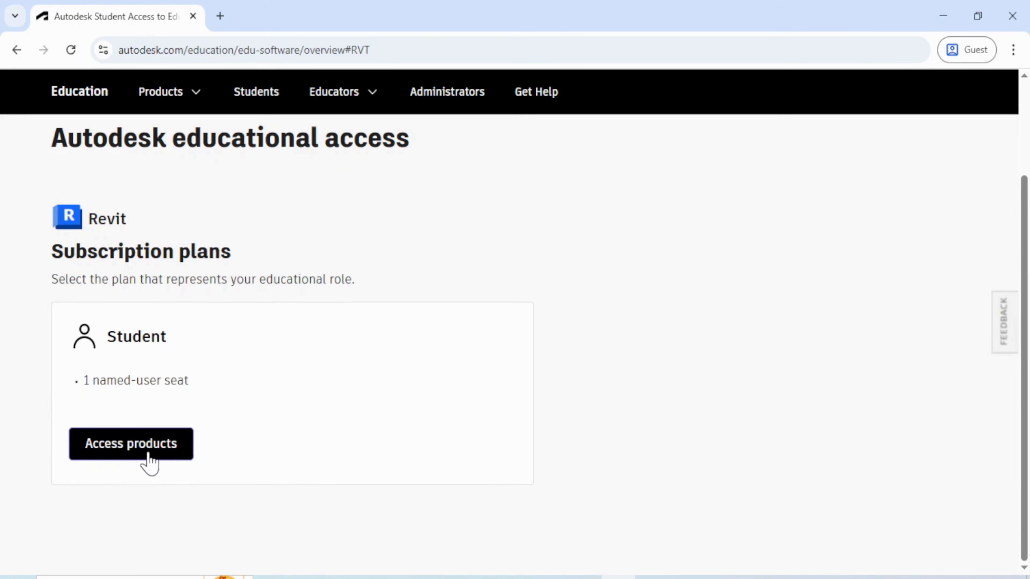
left_click(159, 449)
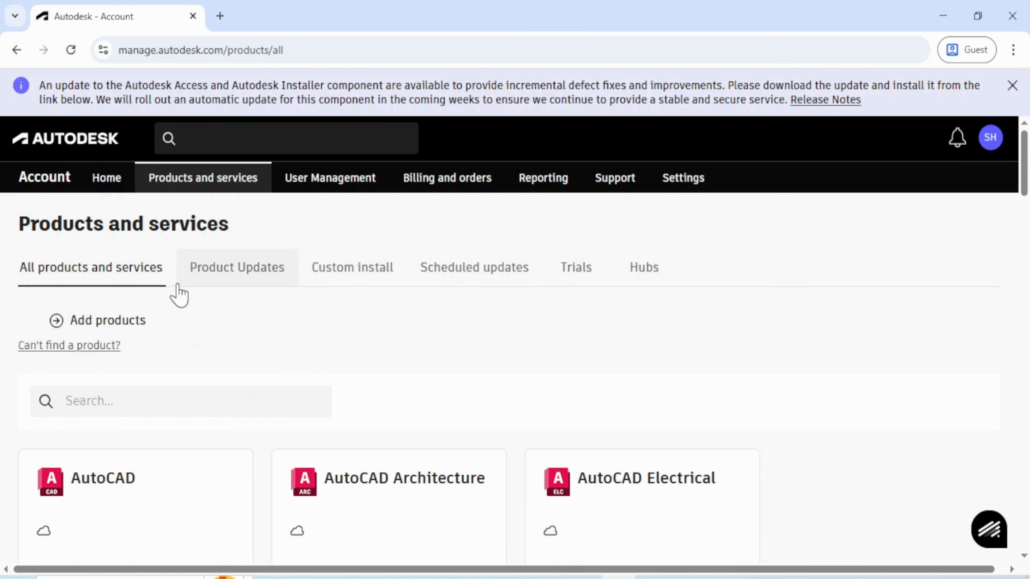
Dismiss the installer update notice and search the product list for AutoCAD
left_click(1012, 86)
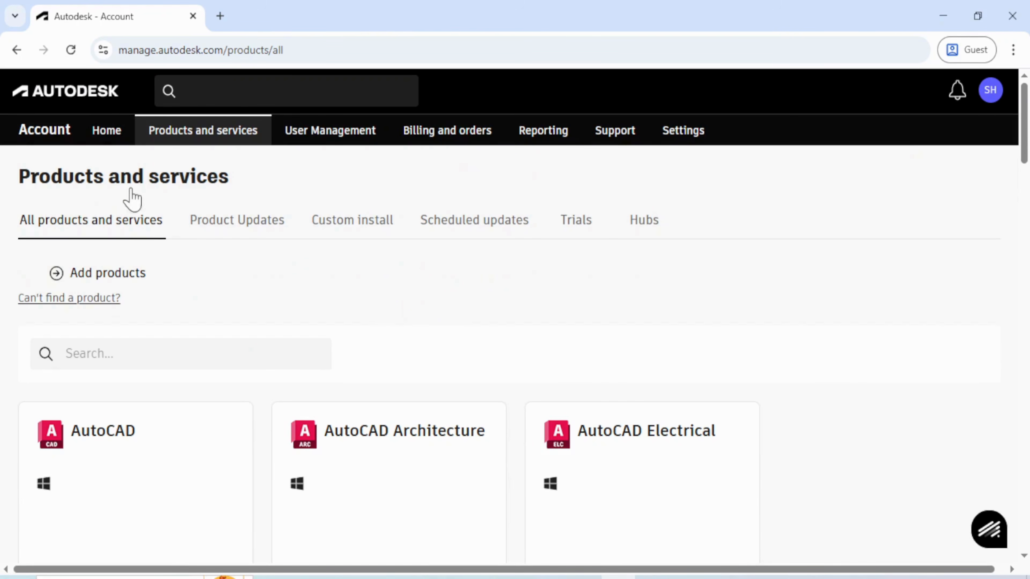
left_click(108, 354)
scroll(121, 354, "down", 2)
left_click(102, 271)
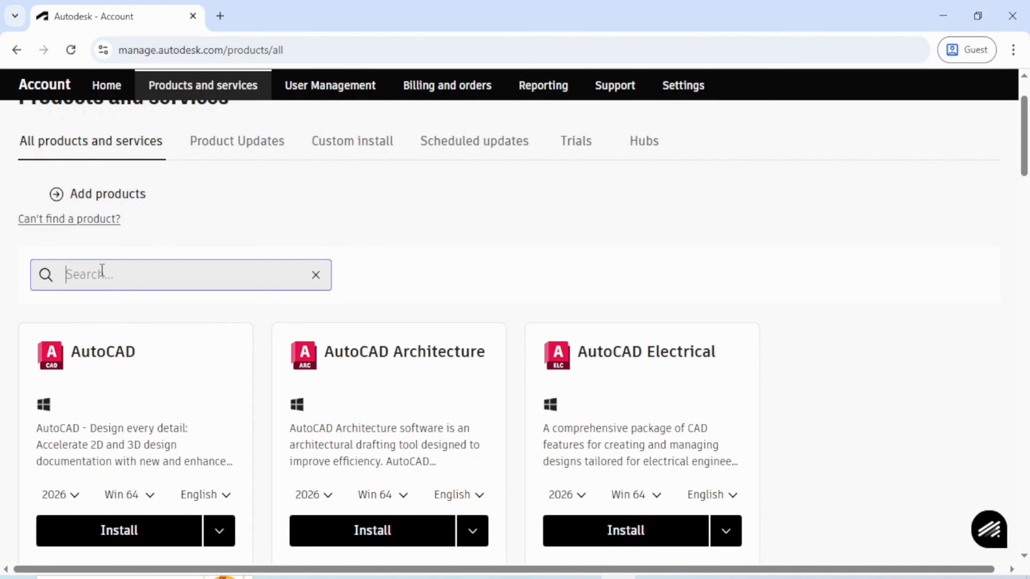
type("autoce")
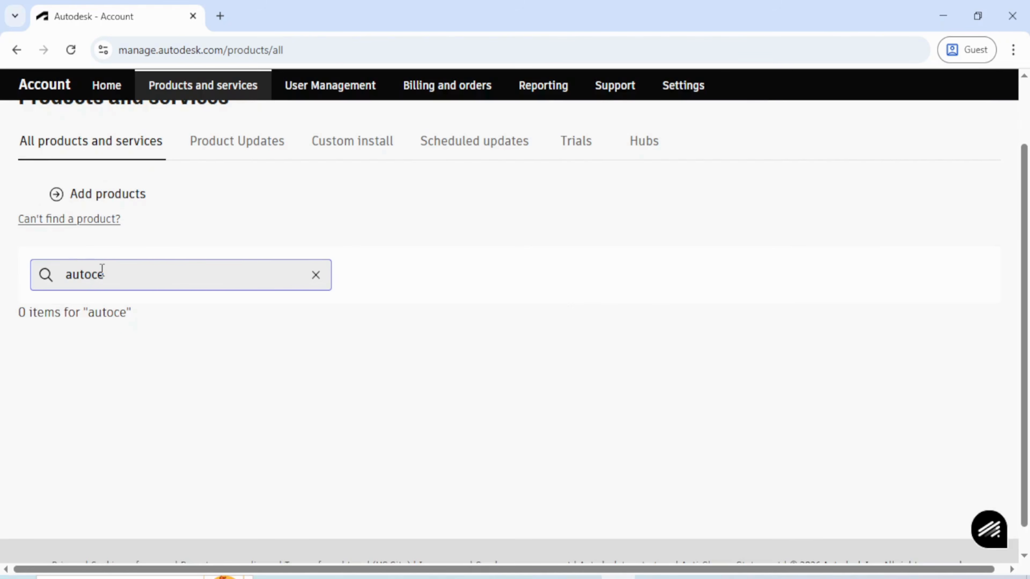
key("BackSpace")
type("ad")
left_click(107, 324)
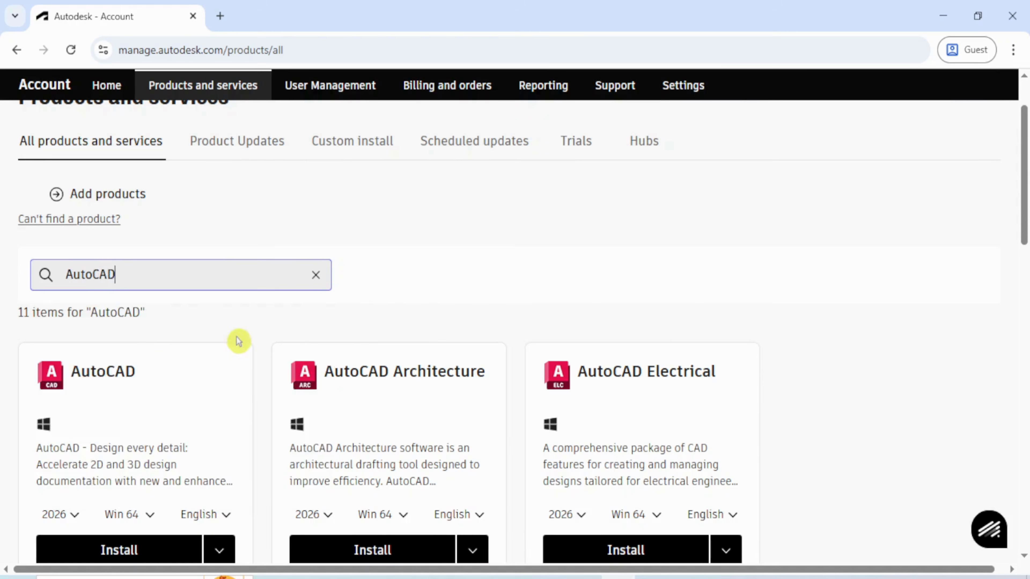
scroll(232, 341, "down", 4)
scroll(437, 365, "down", 4)
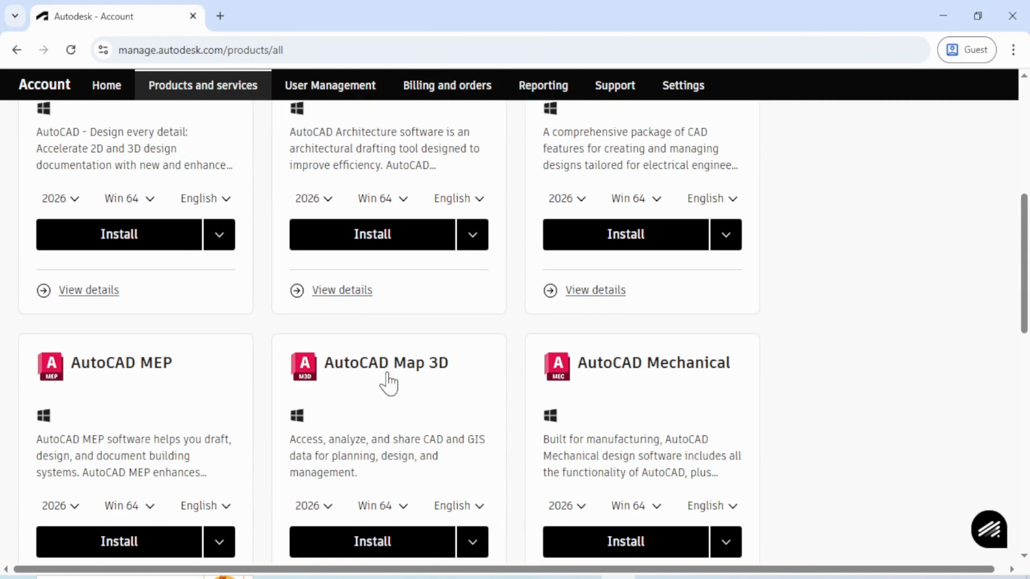
scroll(446, 392, "up", 6)
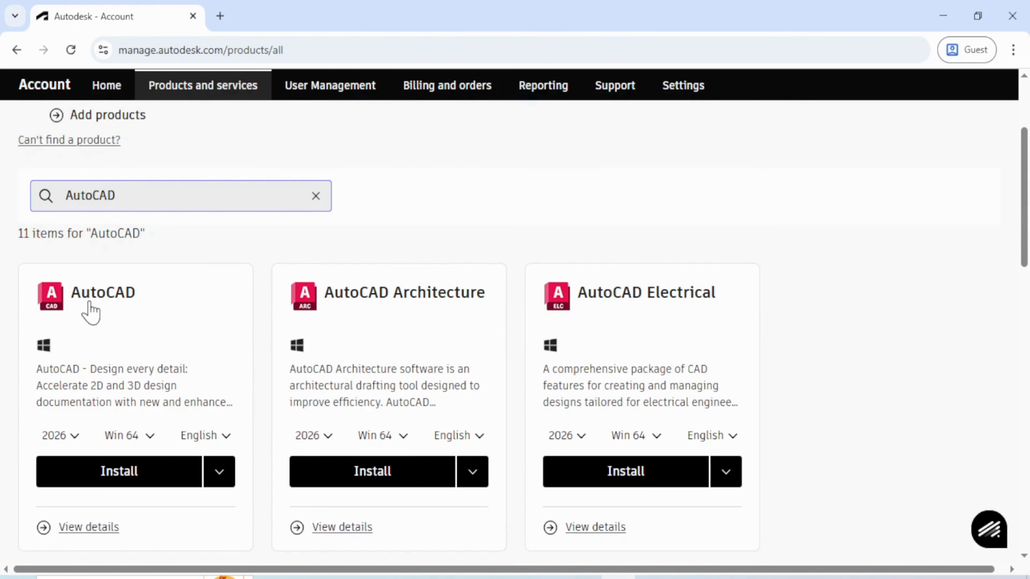
Check AutoCAD's year, platform and language options, keeping 2026, Win 64 and English
left_click(72, 440)
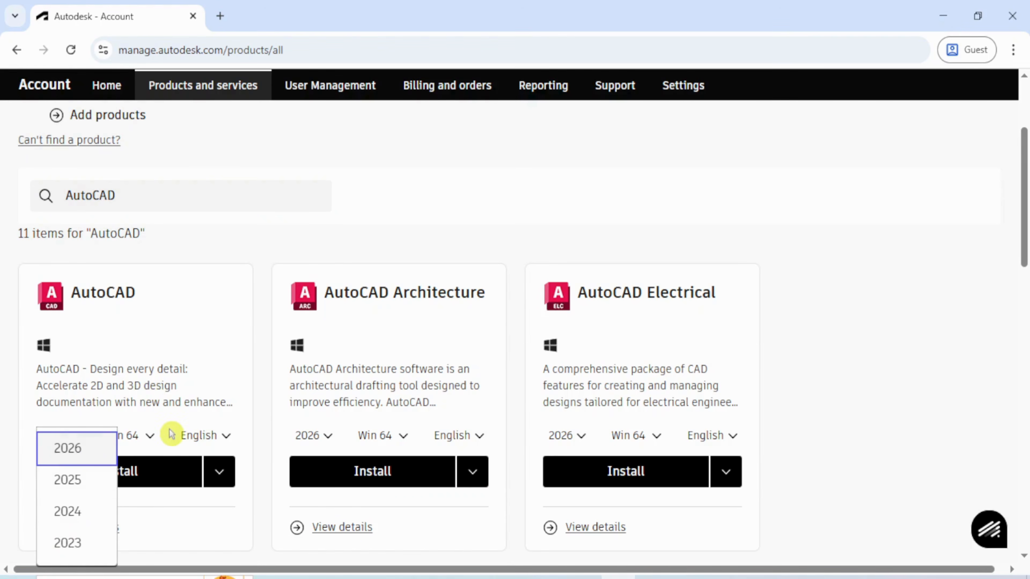
left_click(153, 441)
left_click(153, 438)
left_click(156, 462)
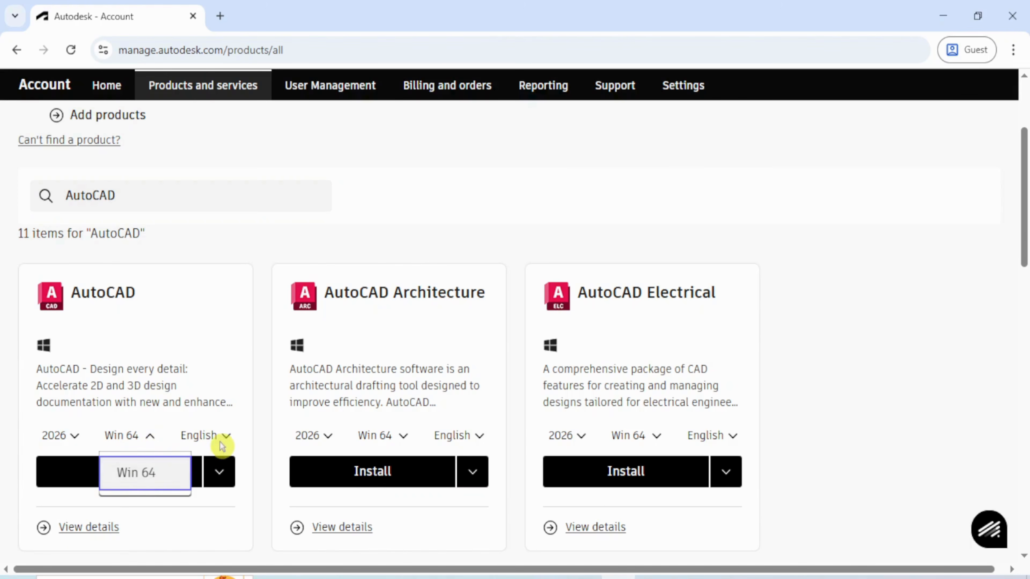
left_click(225, 437)
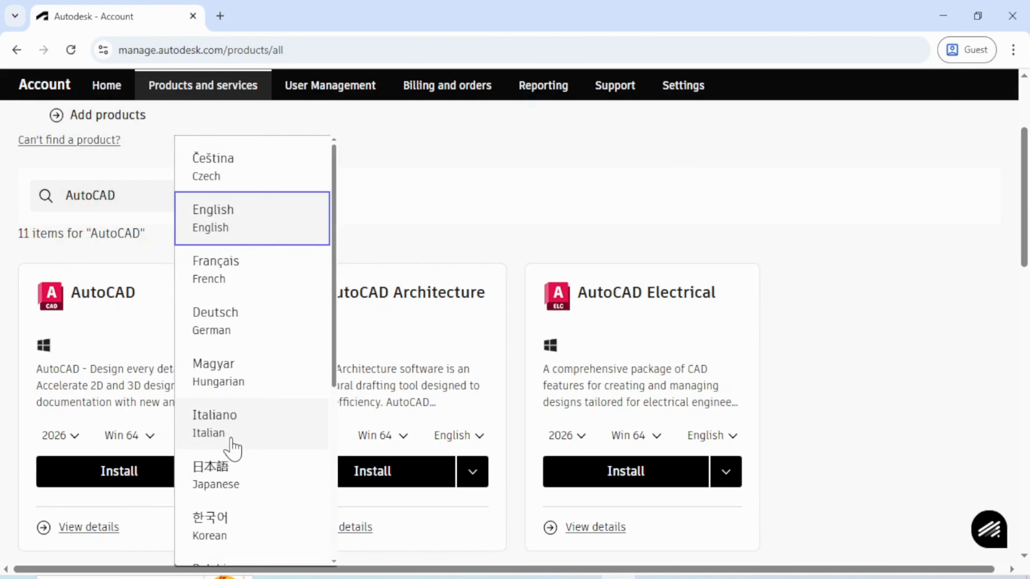
left_click(410, 239)
left_click_drag(154, 198, 2, 210)
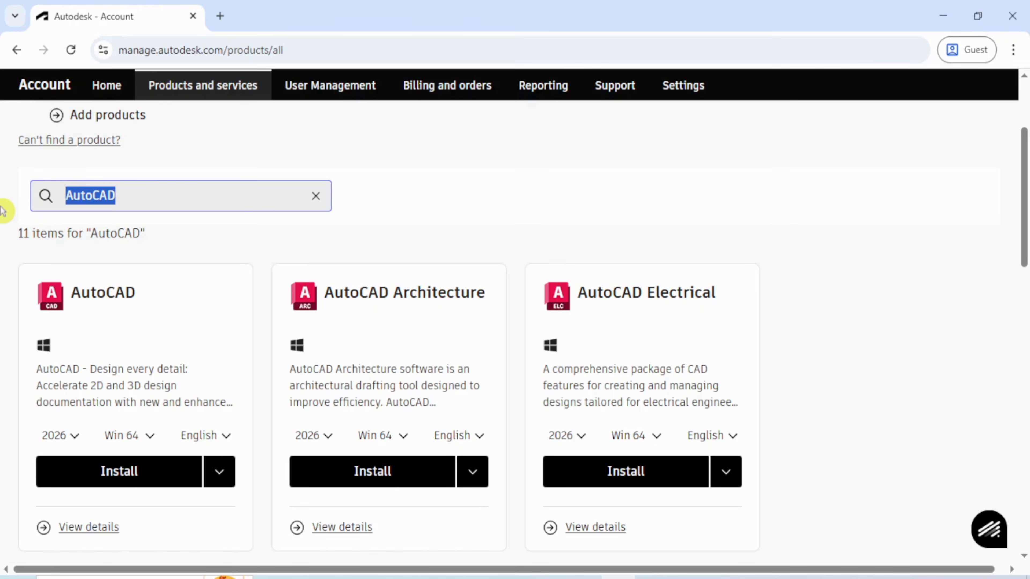
Search for revit and set the Revit card to the 2023 release on Win 64
type("revit")
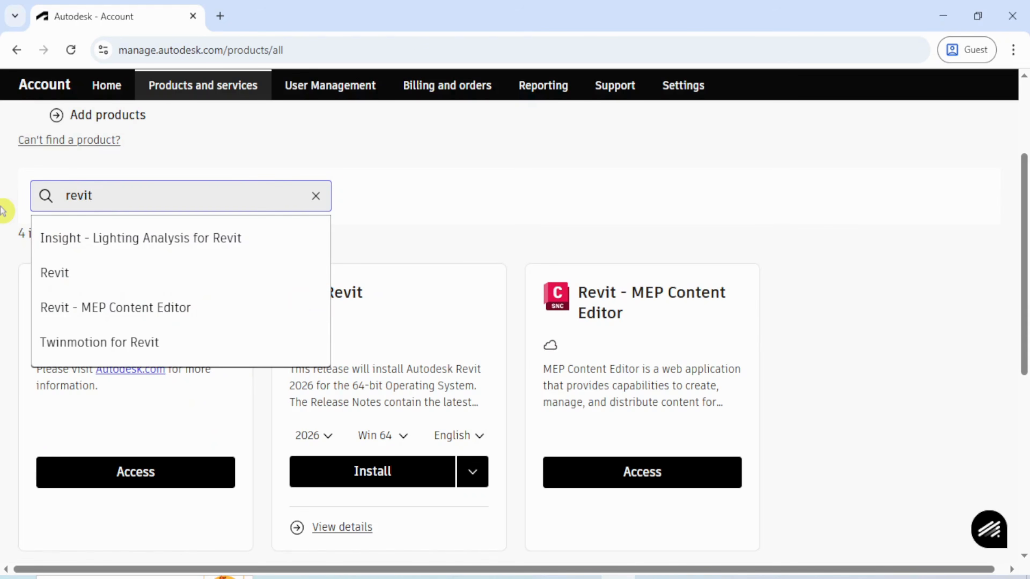
left_click(56, 282)
scroll(202, 299, "down", 4)
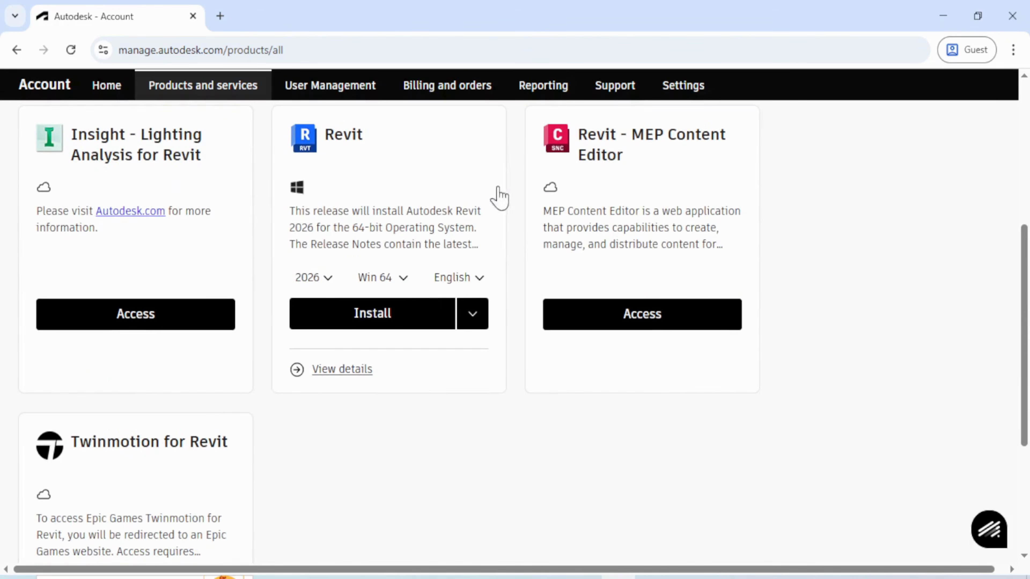
scroll(268, 437, "up", 4)
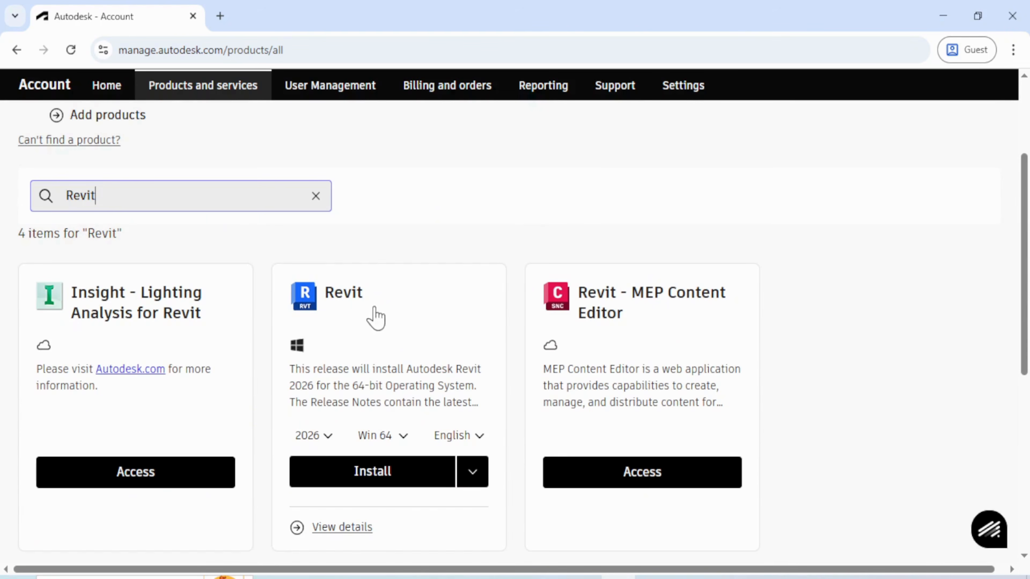
scroll(360, 320, "down", 4)
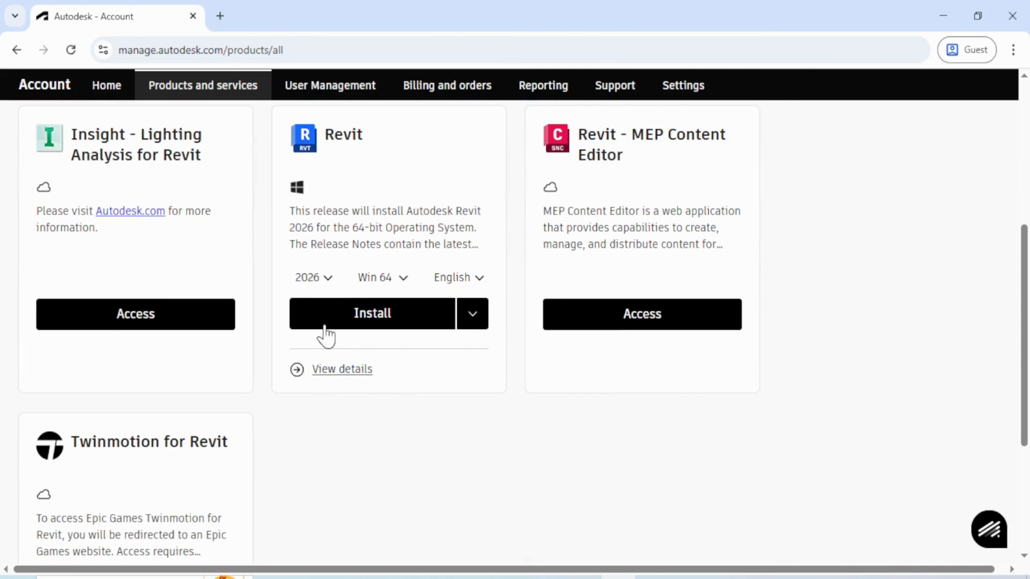
left_click(323, 279)
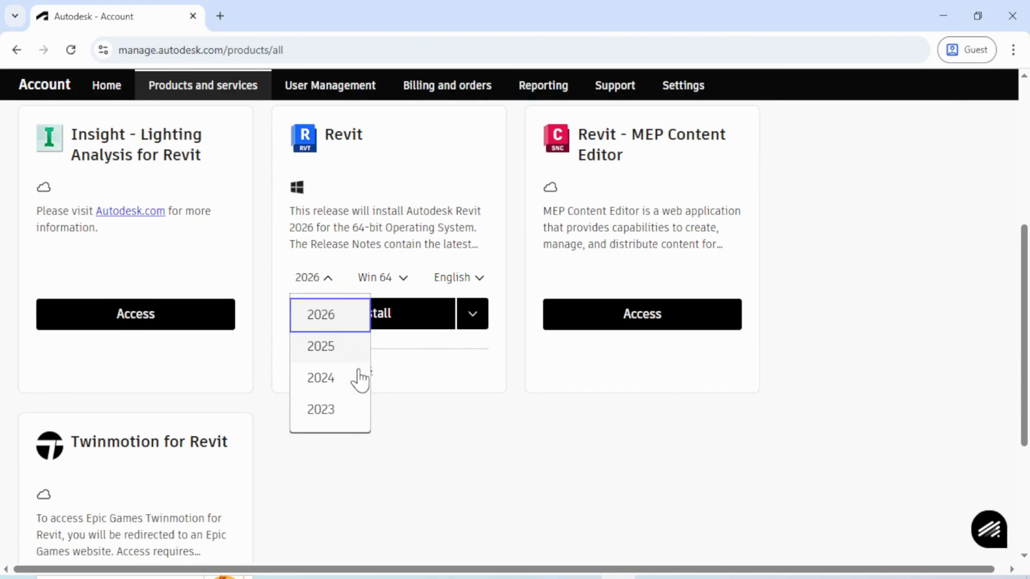
left_click(342, 410)
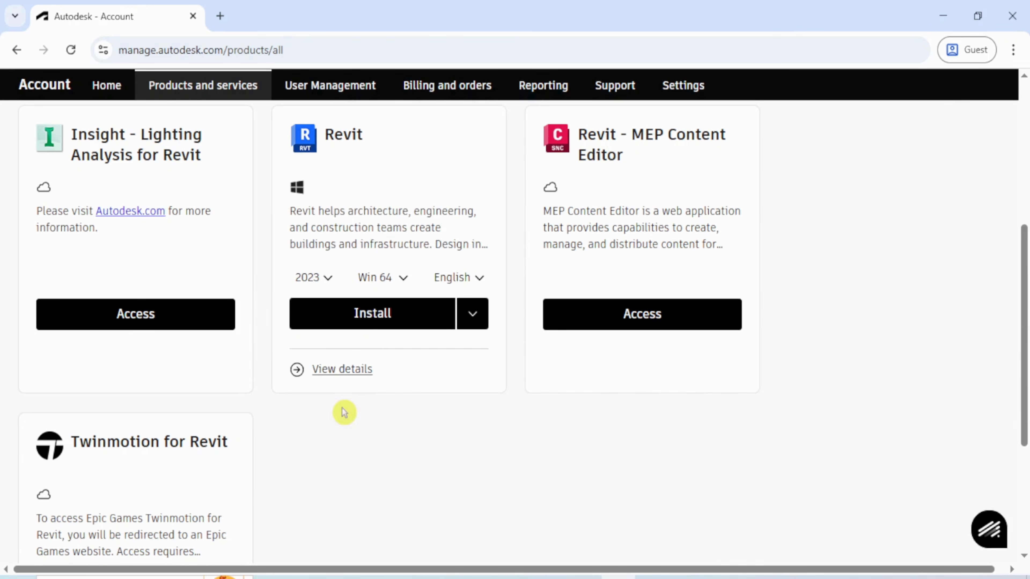
left_click(406, 278)
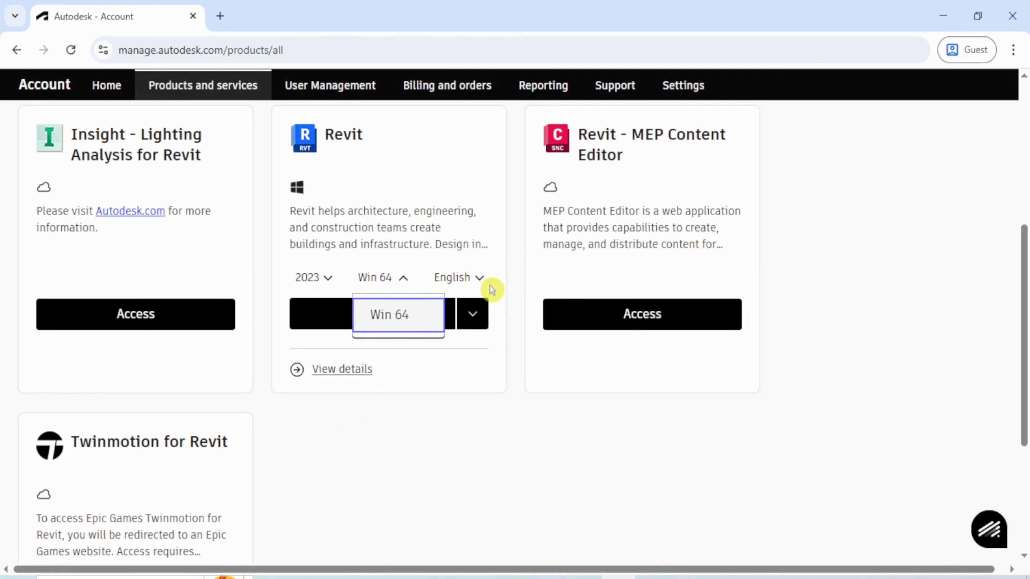
left_click(500, 291)
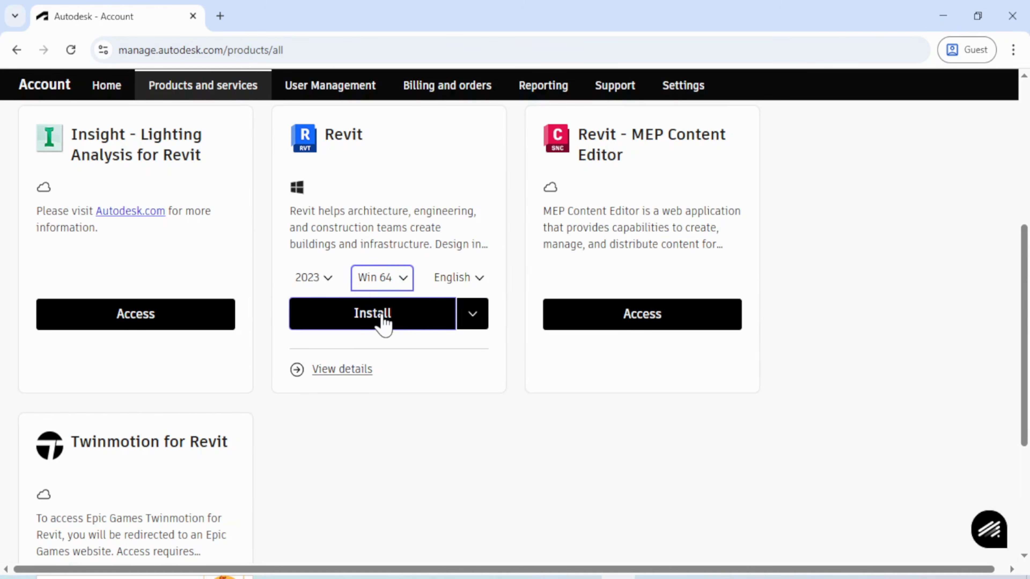
Choose Download instead of Install for Revit 2023 from the card's options
left_click(474, 321)
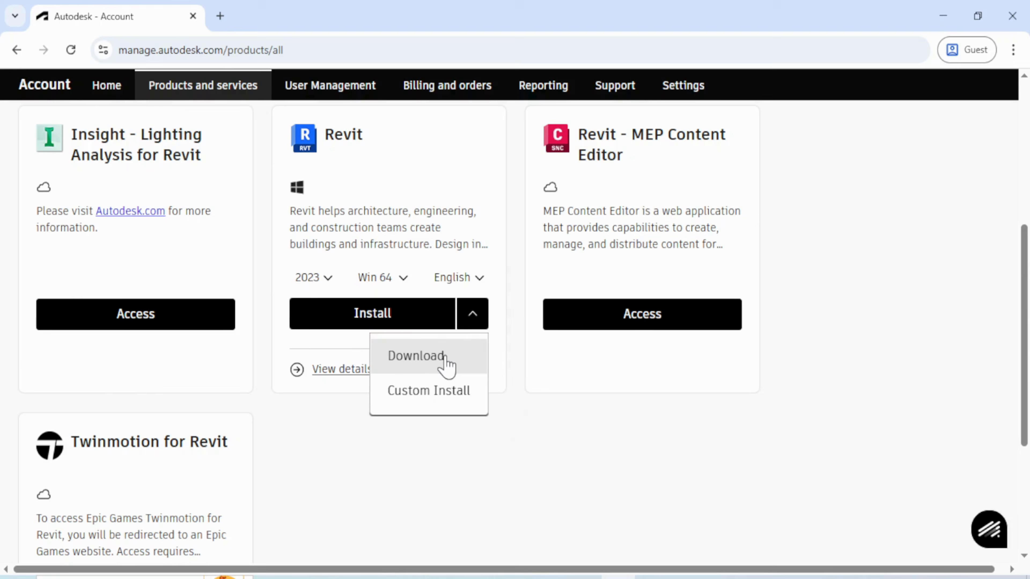
left_click(446, 365)
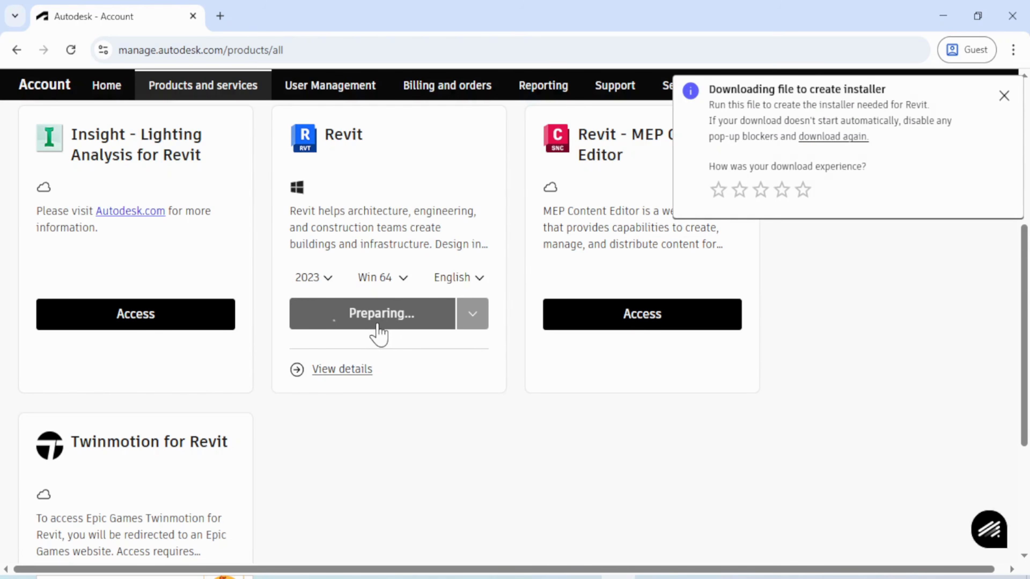
Save Create_Installer_RVT_2023_1_8_EINT_WIN64.exe to Downloads and show it in its folder
left_click(1004, 95)
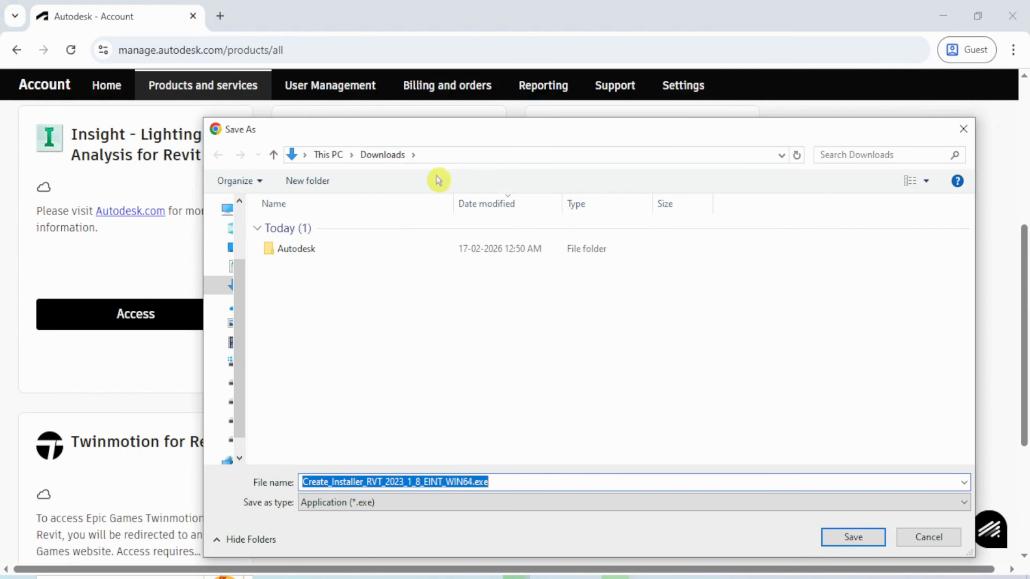
left_click(848, 538)
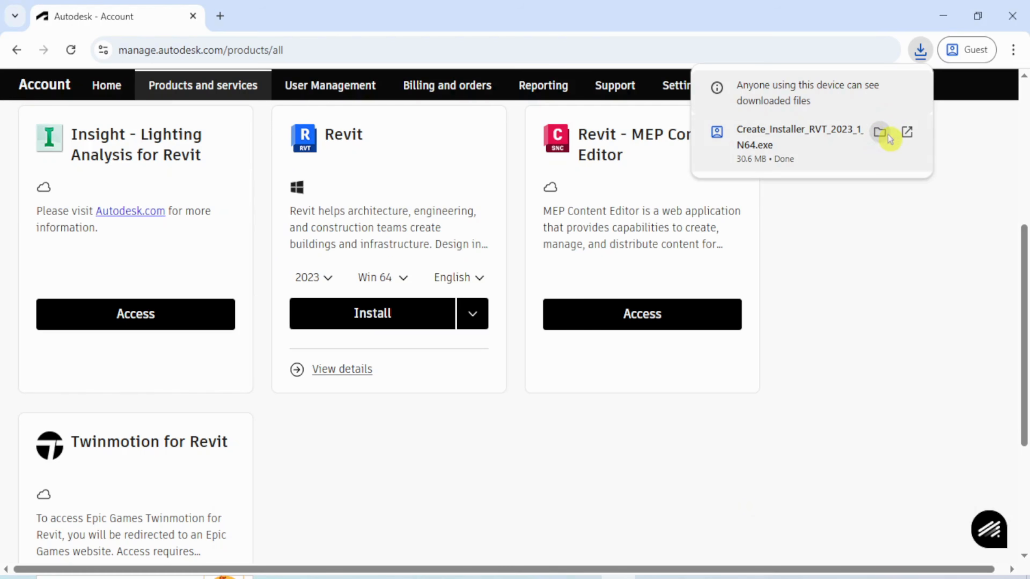
left_click(888, 136)
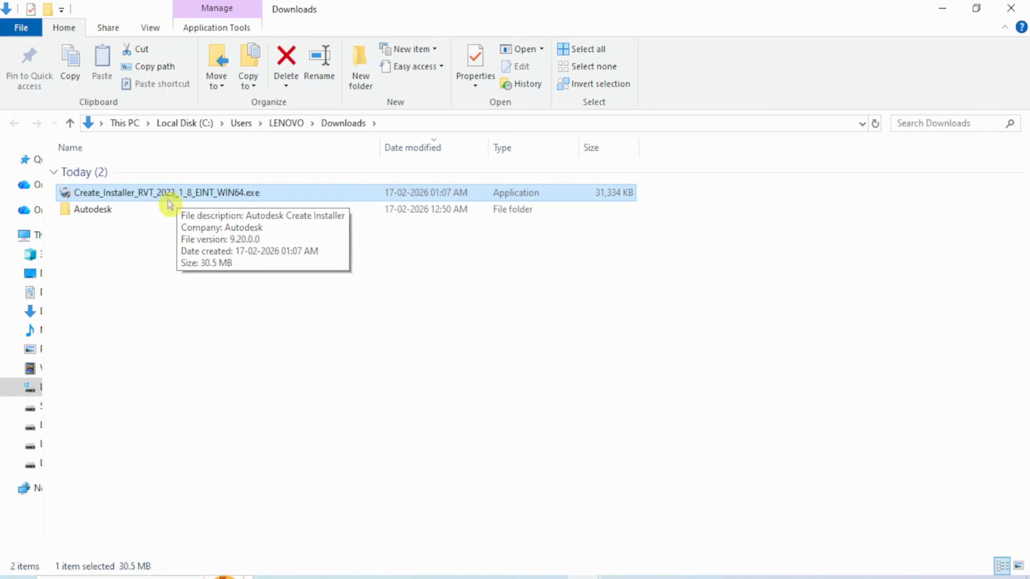
Run Create_Installer_RVT_2023_1_8_EINT_WIN64.exe from the Downloads folder
right_click(187, 194)
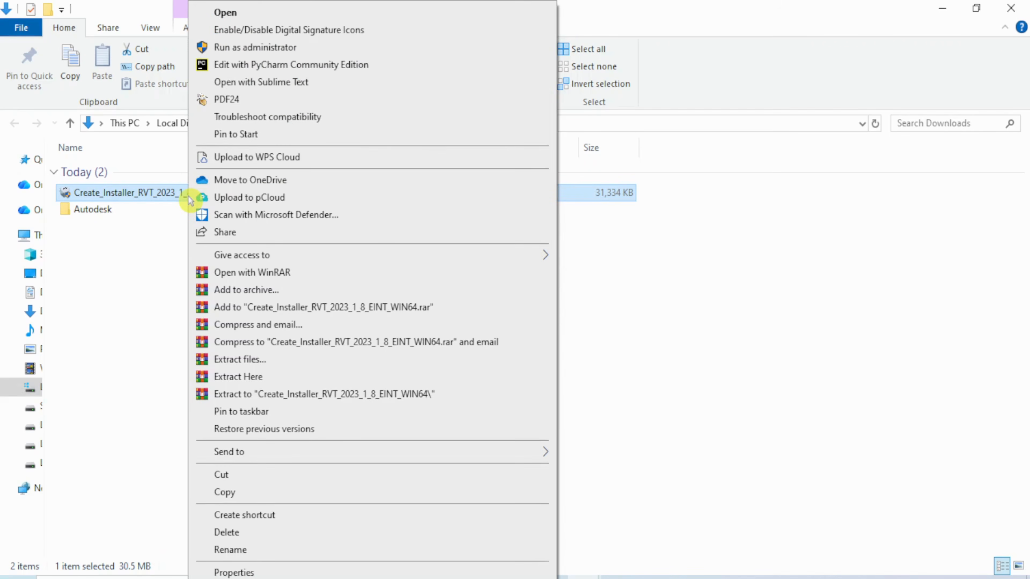
left_click(254, 11)
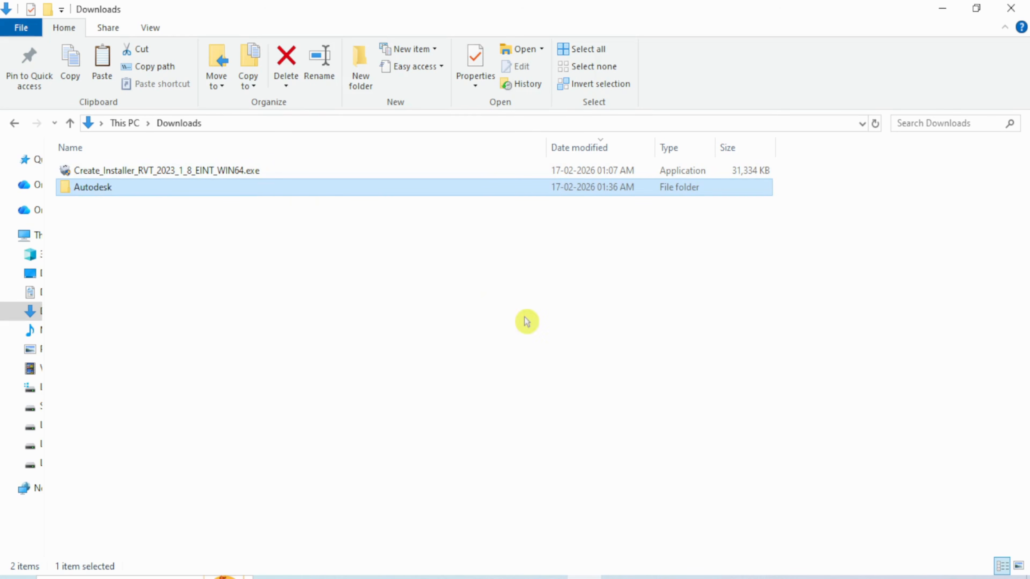
Go into Downloads\Autodesk\Revit 2023 - (EN) and run Setup.exe
mouse_move(118, 197)
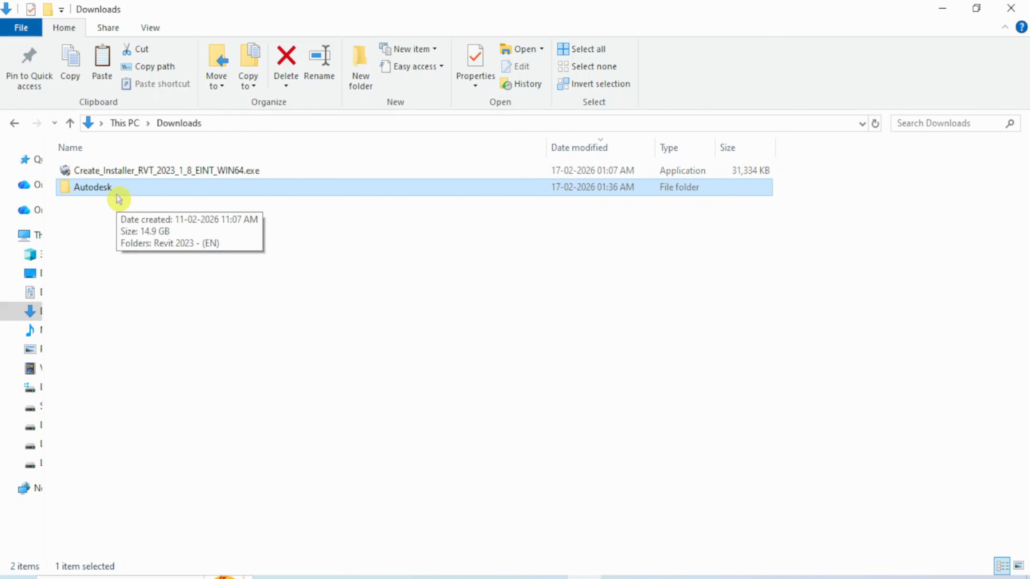
double_click(117, 196)
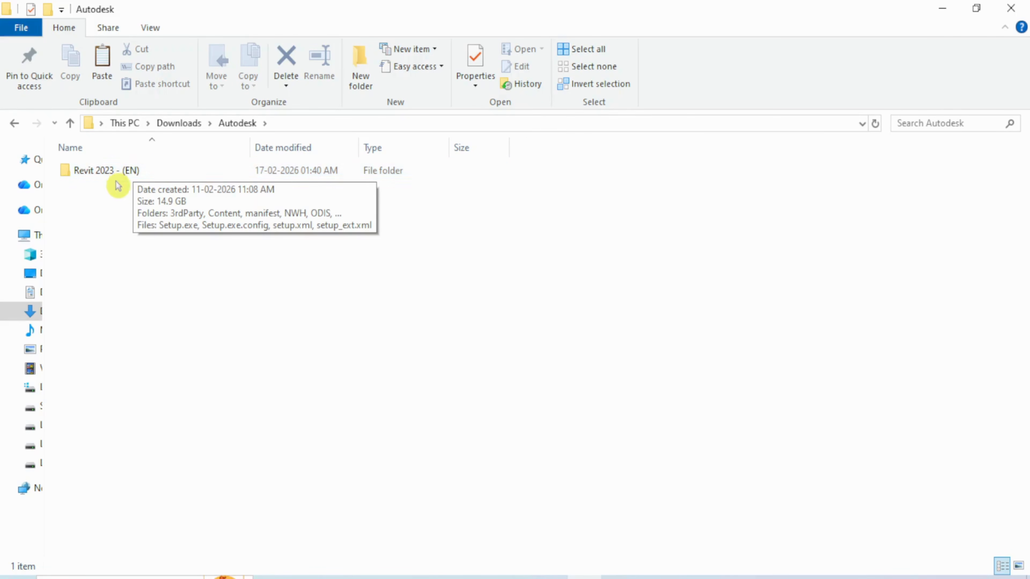
mouse_move(117, 183)
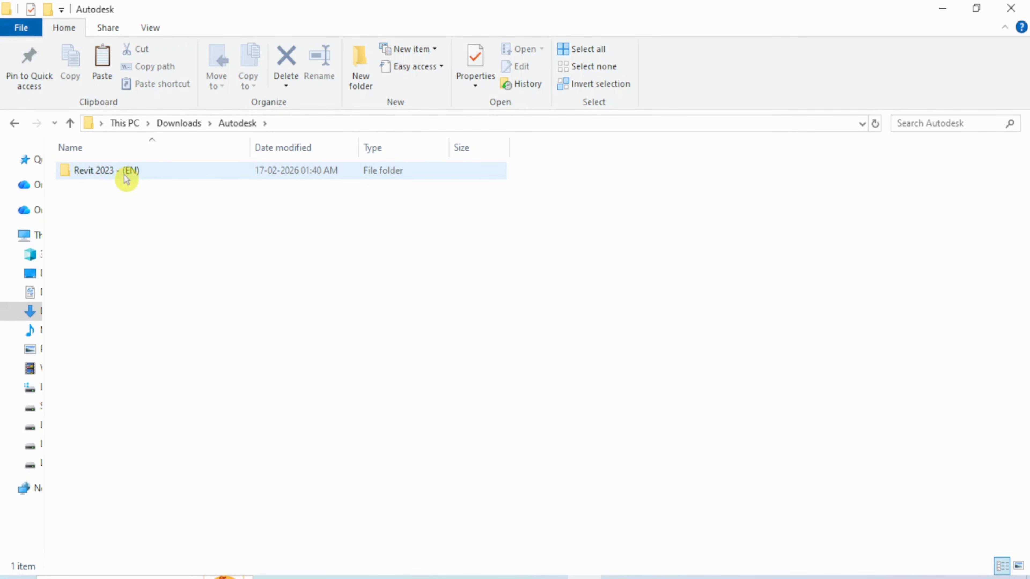
double_click(127, 178)
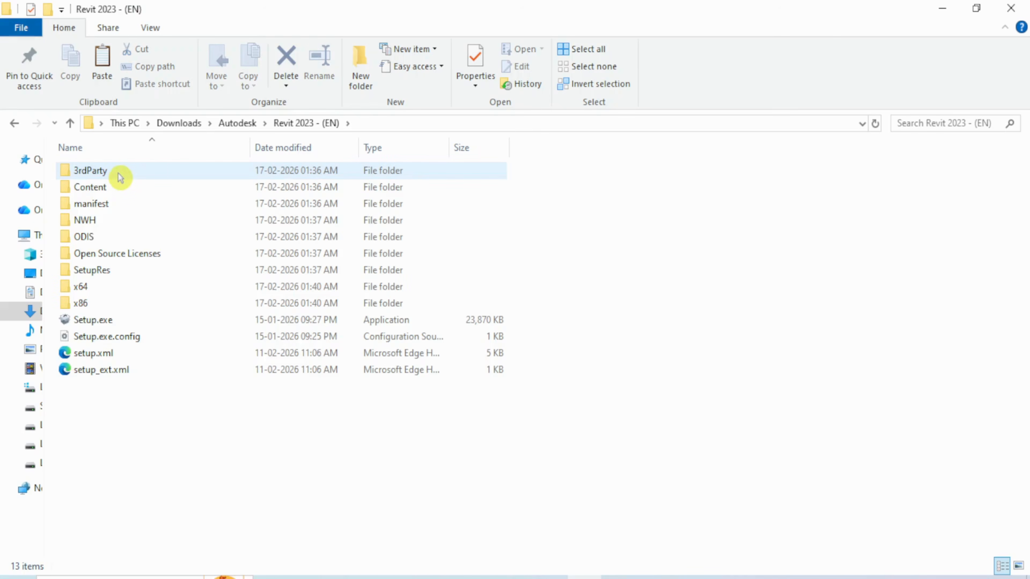
mouse_move(149, 185)
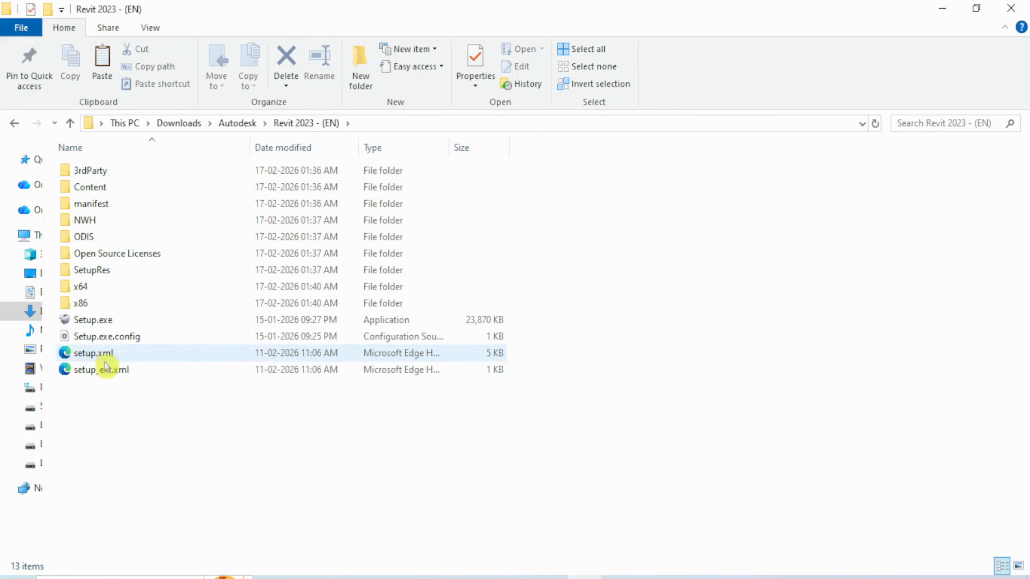
left_click(123, 323)
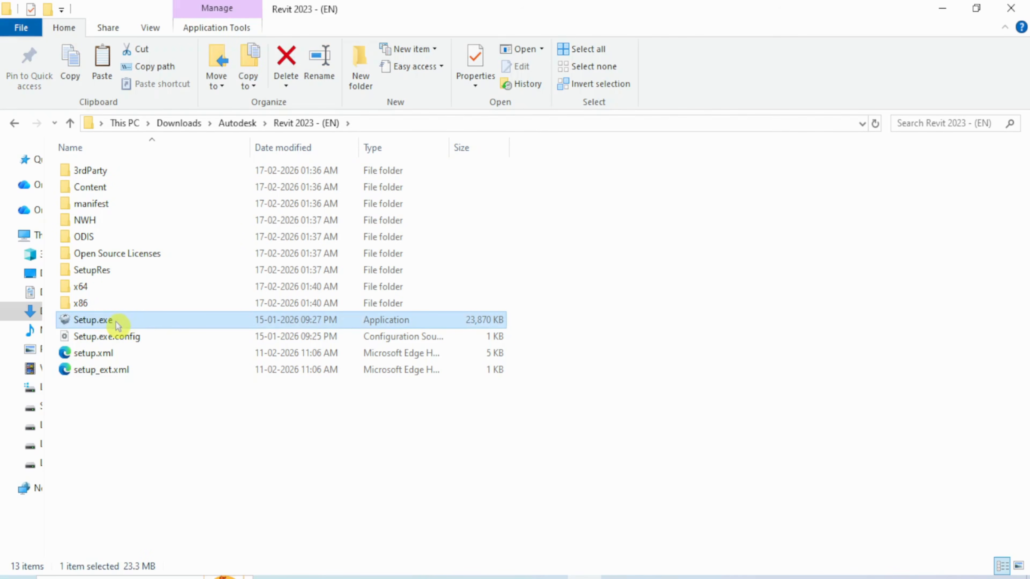
mouse_move(123, 323)
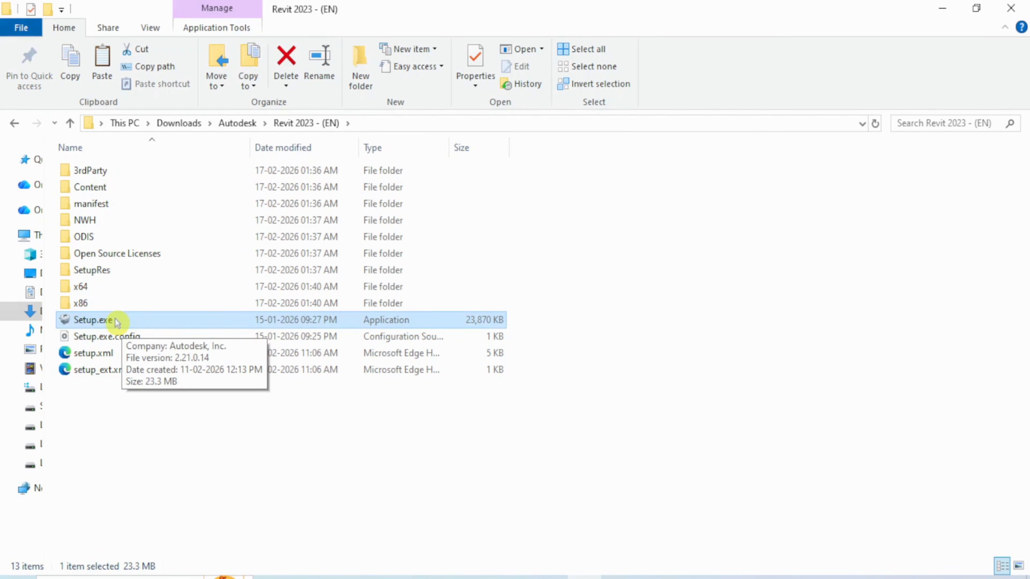
right_click(115, 321)
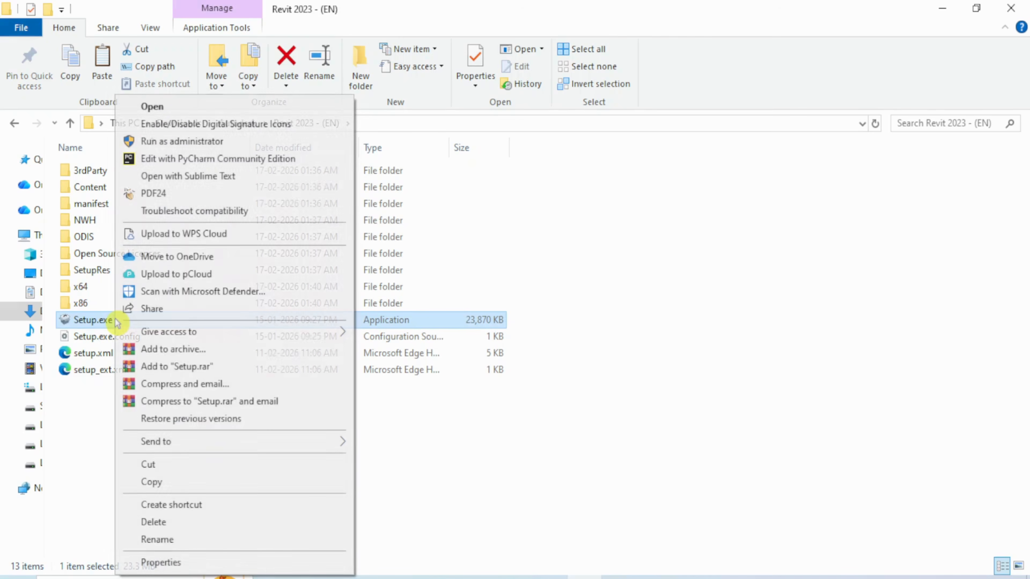
left_click(180, 107)
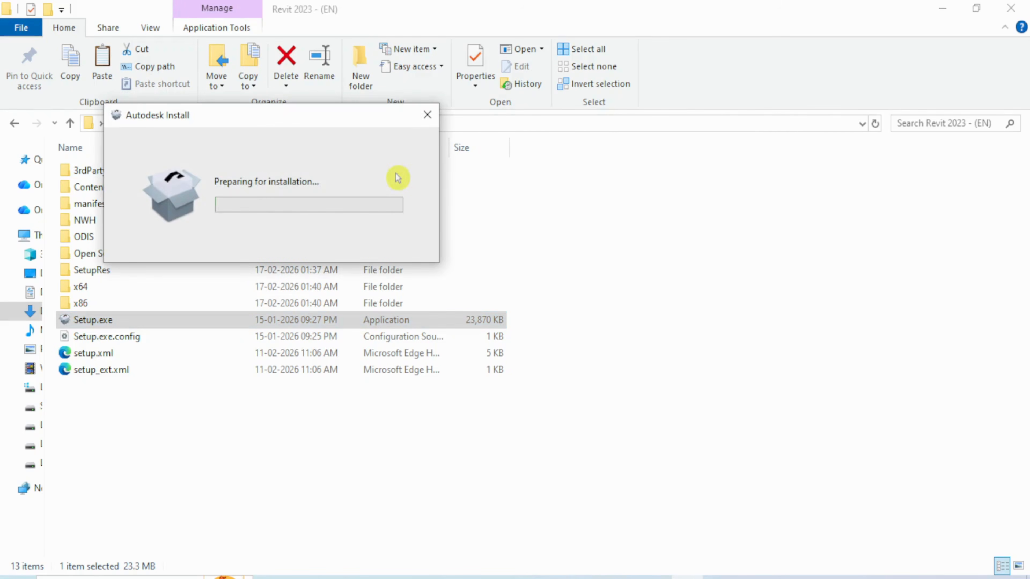
Centre the Autodesk Install window while it prepares the legal agreement page
left_click_drag(203, 117, 295, 224)
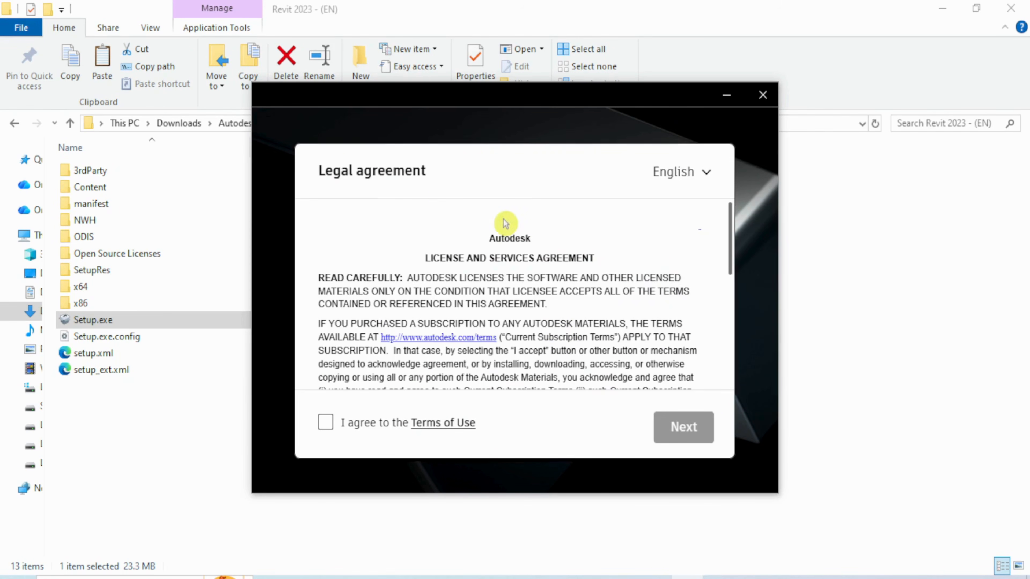
Accept the Terms of Use and continue past the Revit 2023.1.8 Update notice
scroll(536, 294, "down", 15)
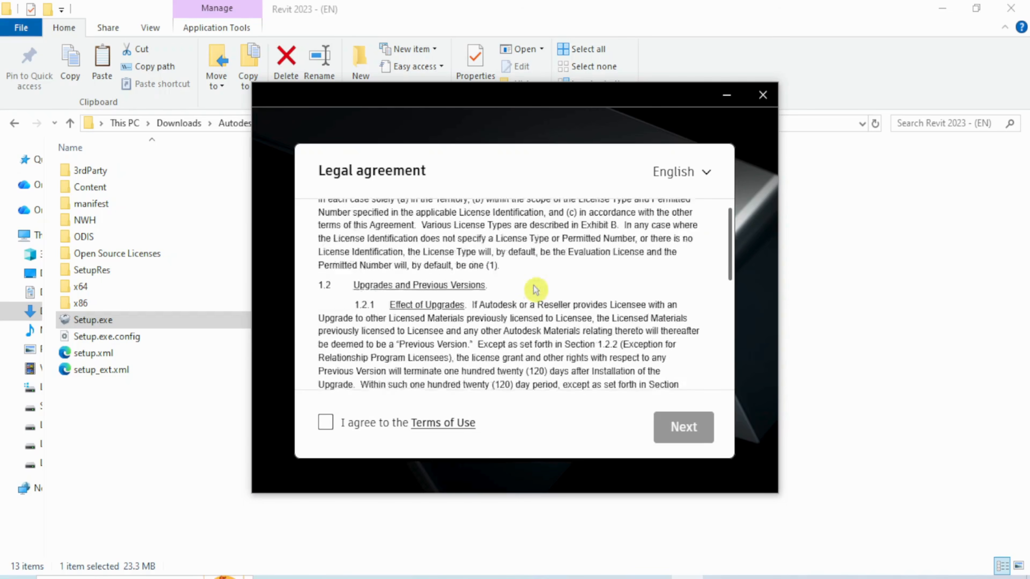
scroll(536, 299, "down", 5)
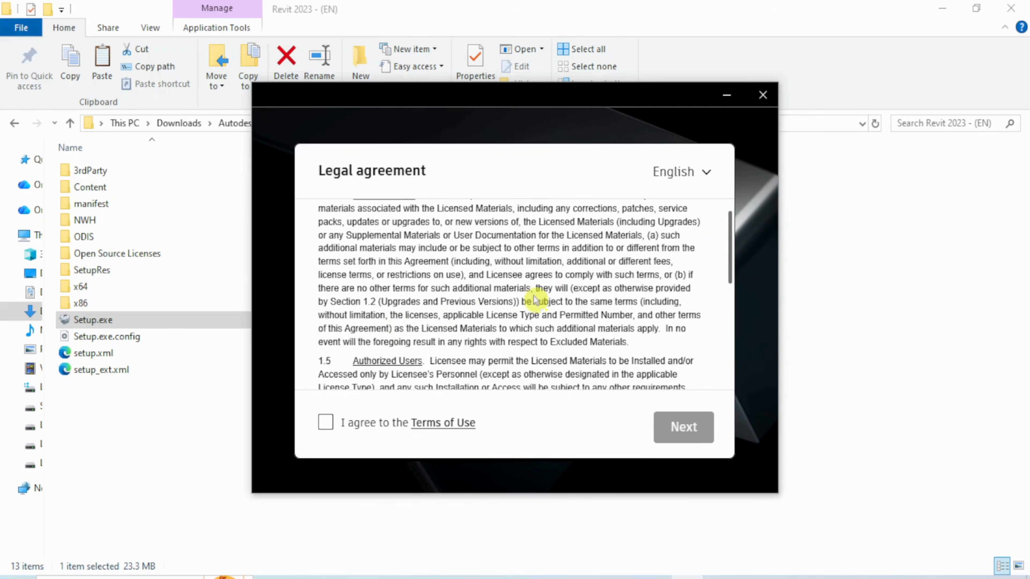
left_click(326, 428)
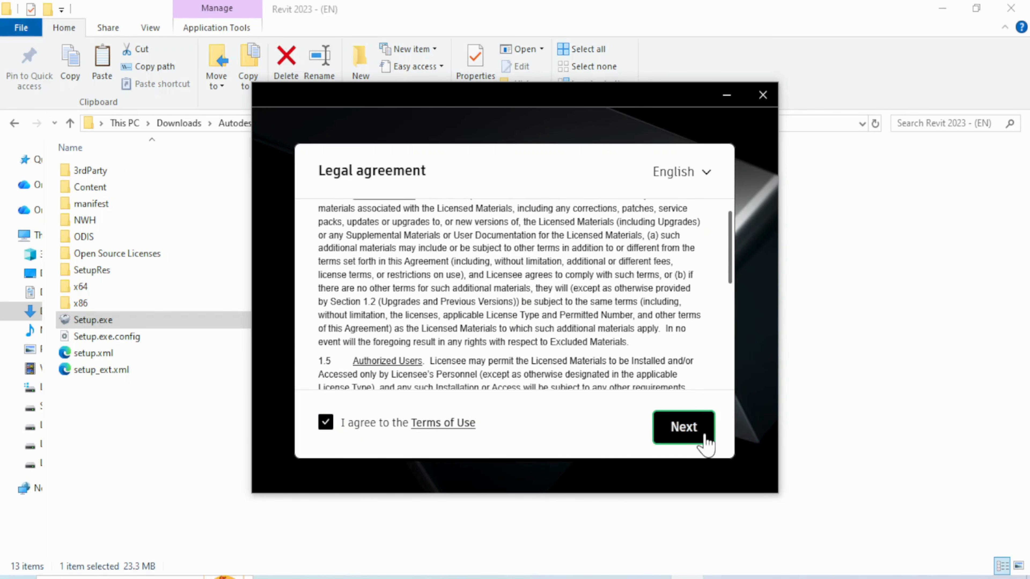
left_click(685, 428)
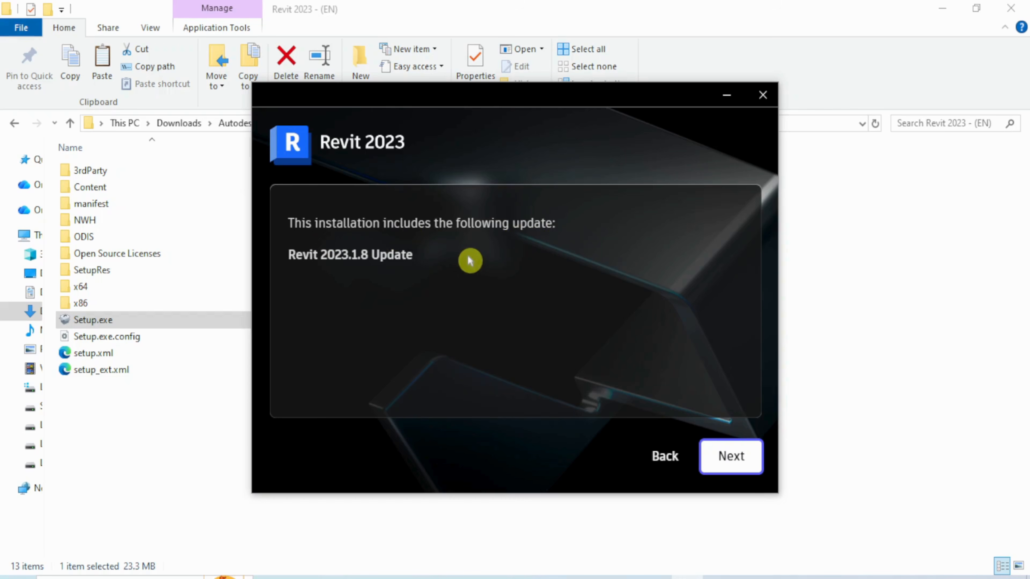
left_click(738, 468)
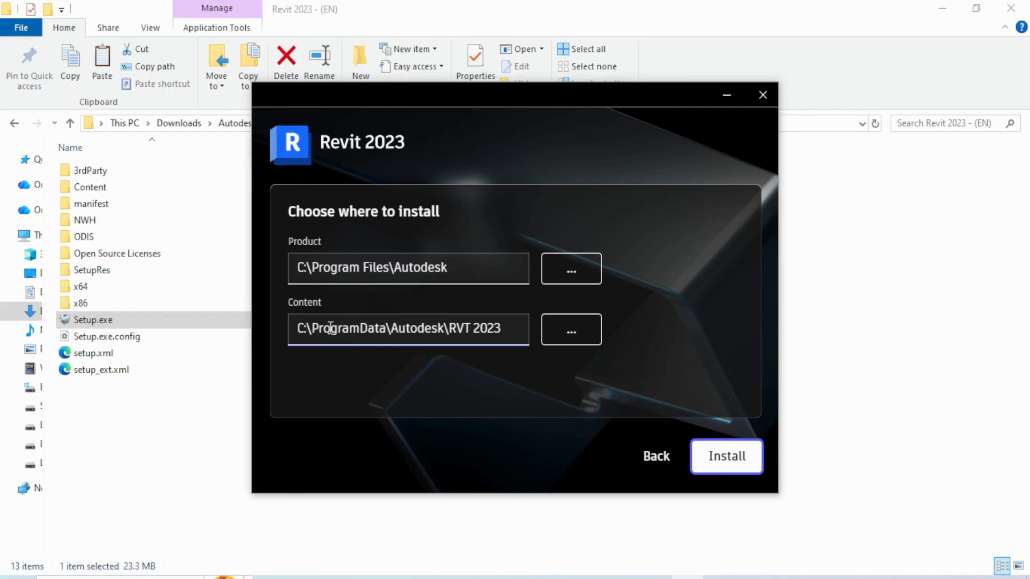
left_click(293, 328)
left_click(397, 283)
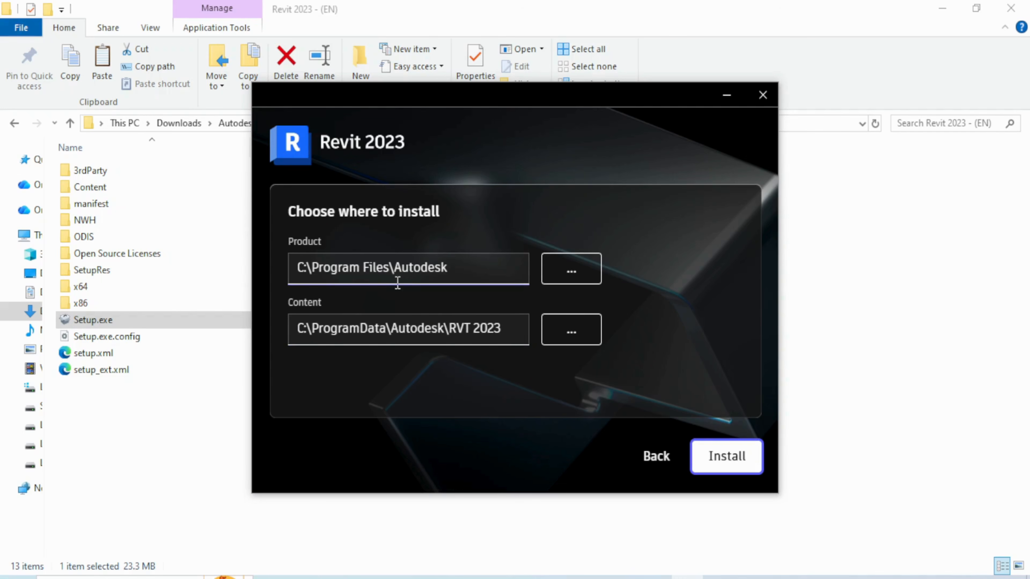
left_click(408, 290)
left_click(384, 300)
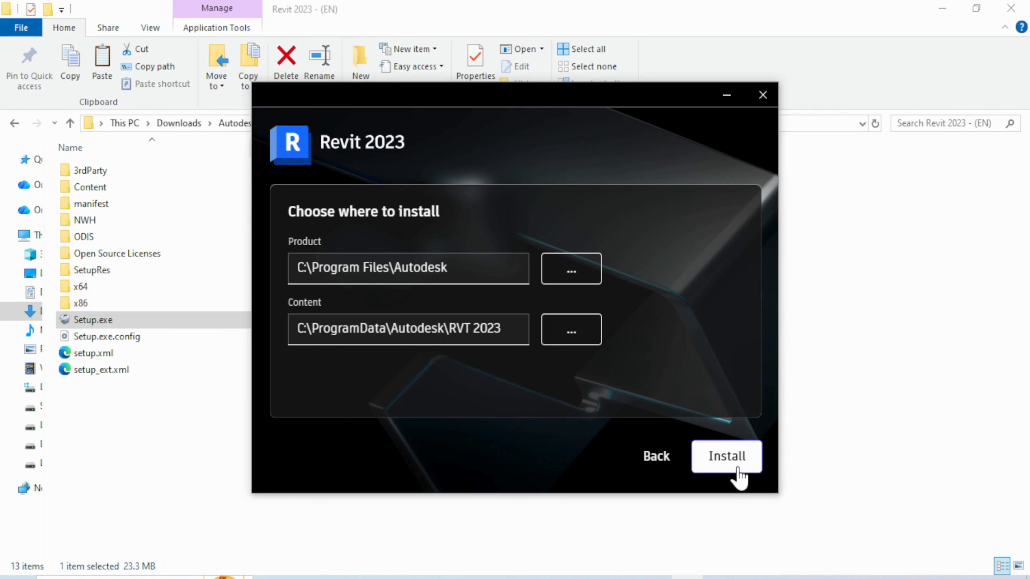
left_click(766, 418)
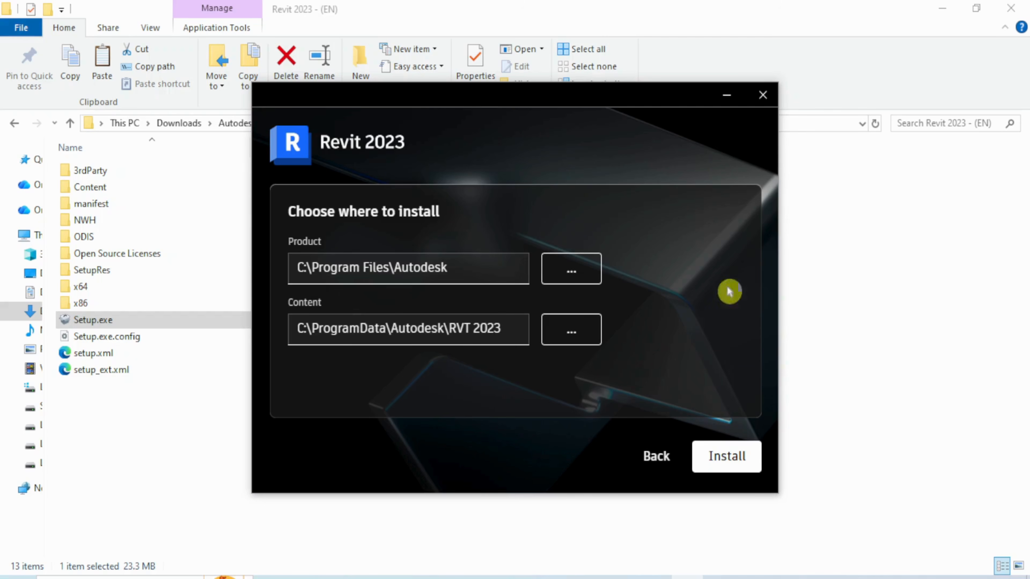
Close the Autodesk Install window for Revit 2023 without installing anything
left_click(762, 96)
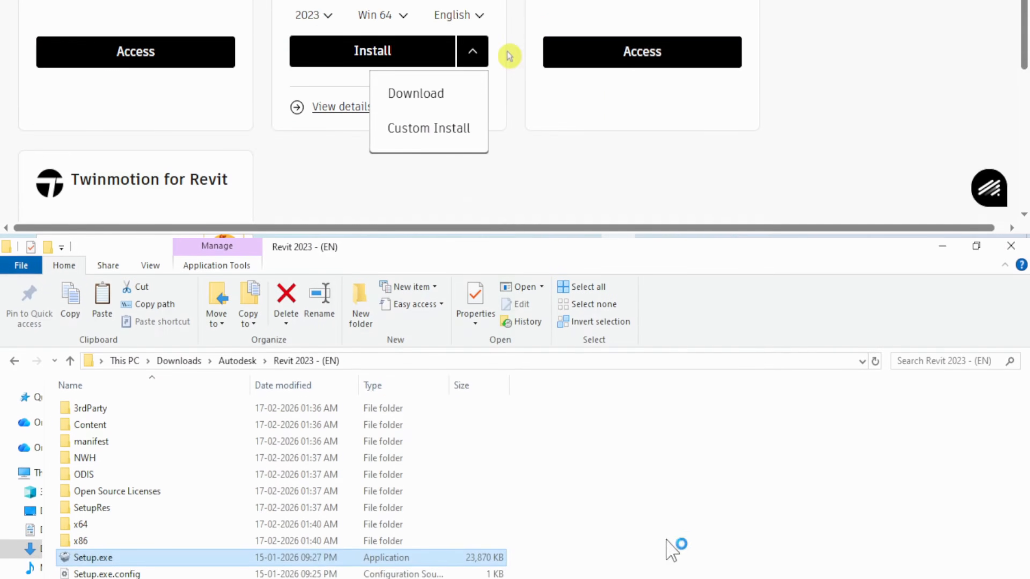